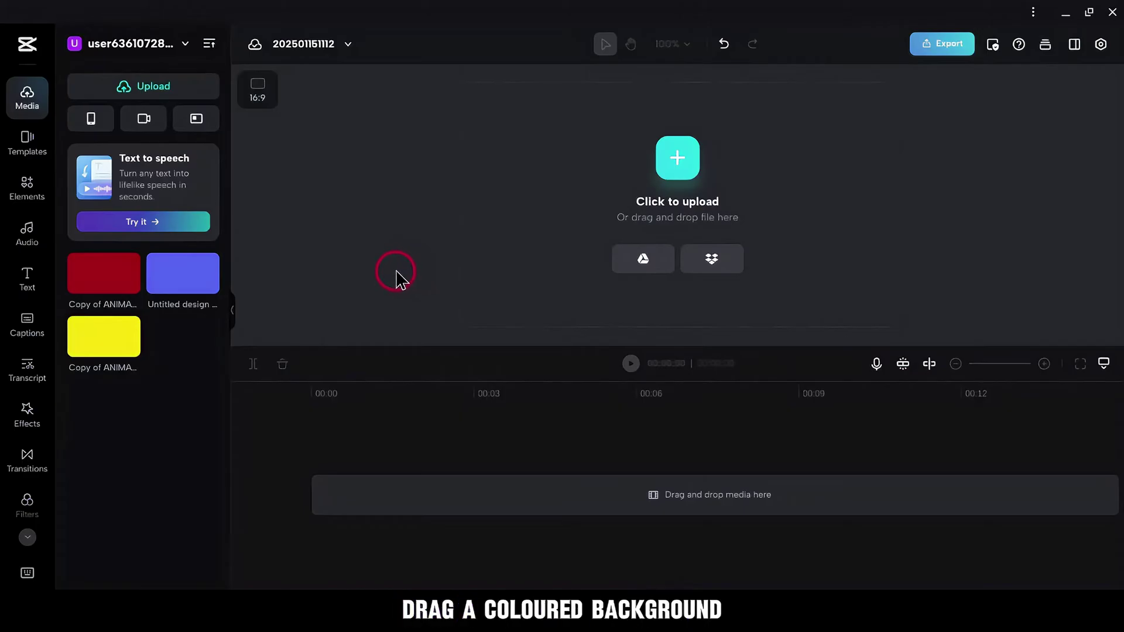
- Add the yellow image from the Media panel to the timeline as a full-canvas clip
{"action": "mouse_move", "coordinate": [104, 336]}
{"action": "left_click", "coordinate": [86, 344]}
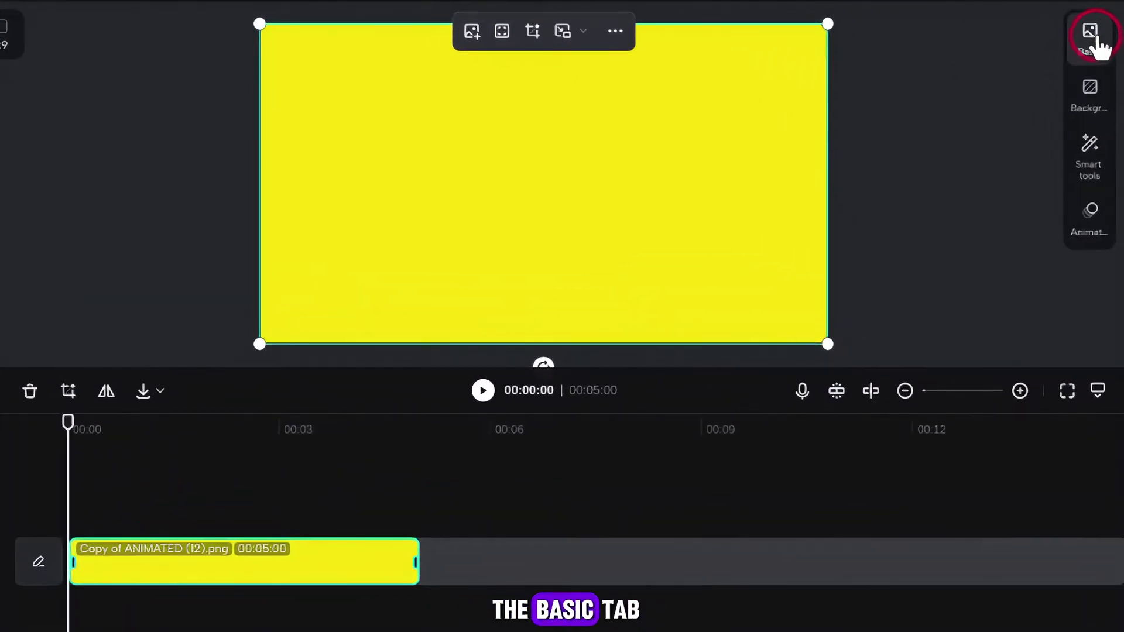
- Apply a Stars mask to the yellow clip, shrink the star and move it left
{"action": "left_click", "coordinate": [1089, 36]}
{"action": "left_click", "coordinate": [834, 123]}
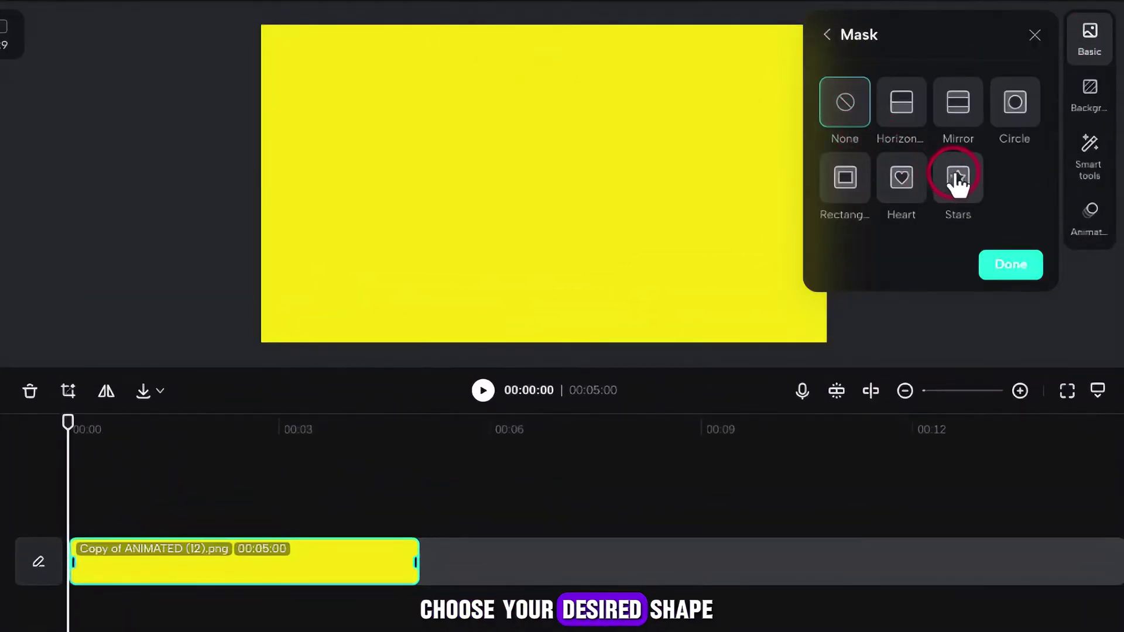
{"action": "left_click", "coordinate": [957, 180]}
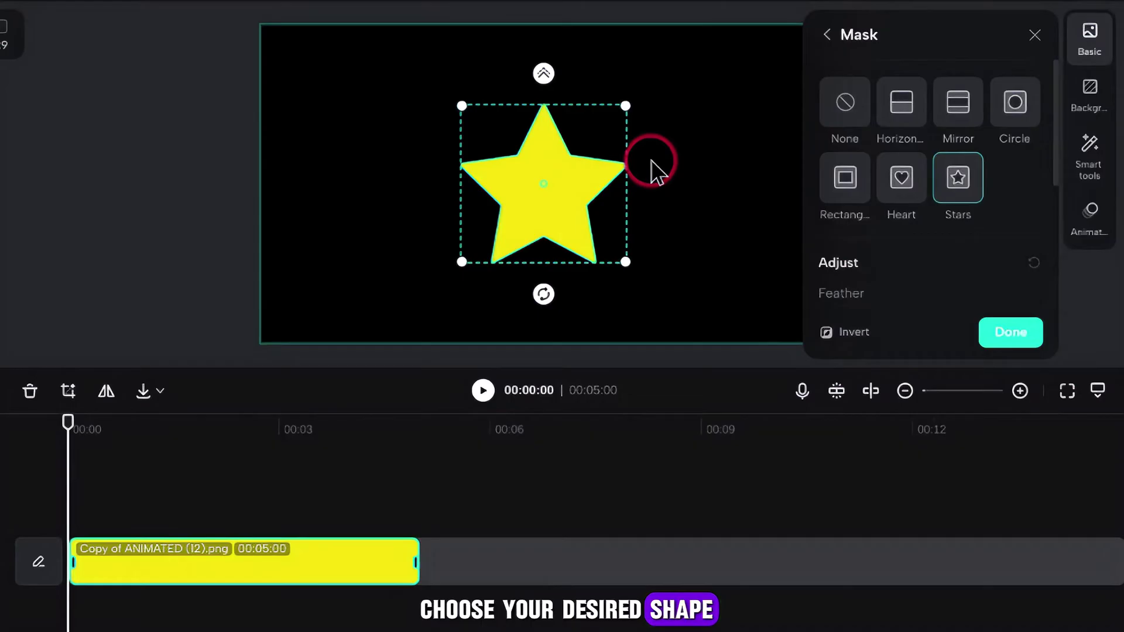
{"action": "left_click_drag", "start_coordinate": [624, 107], "coordinate": [598, 154]}
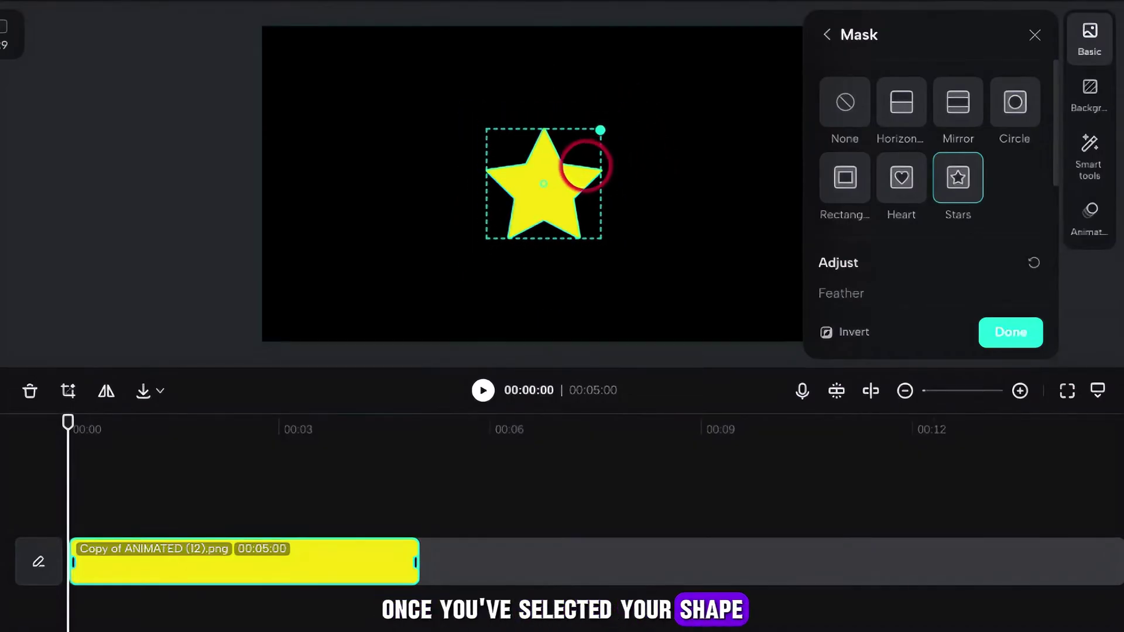
{"action": "left_click_drag", "start_coordinate": [552, 184], "coordinate": [409, 188]}
{"action": "left_click", "coordinate": [1010, 332]}
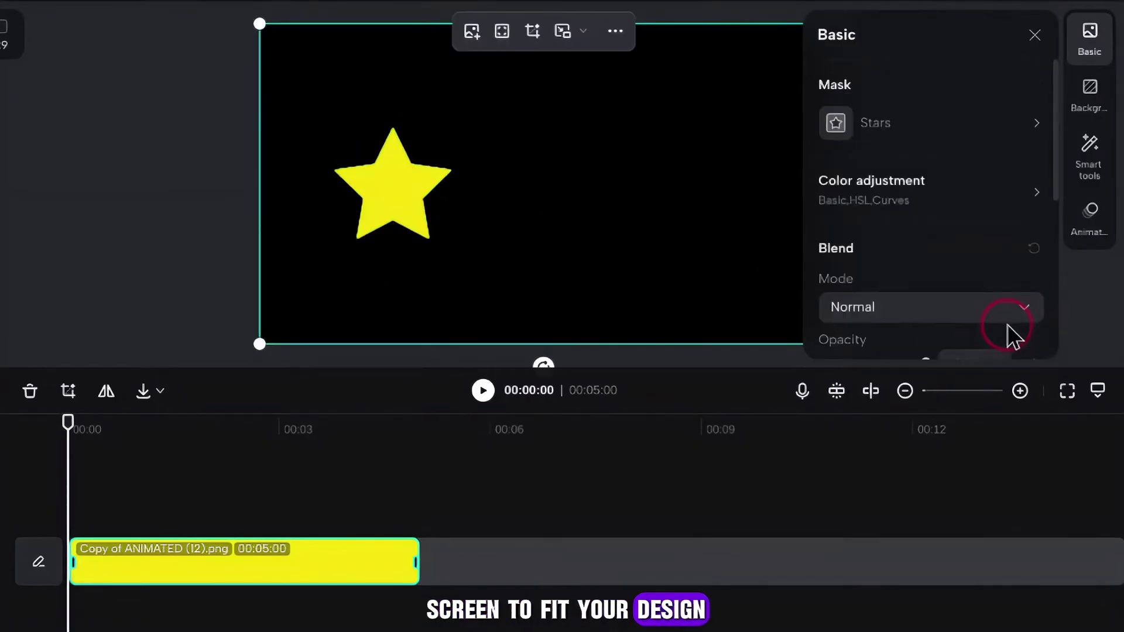
- Apply the Slide Left In animation to the yellow star clip
{"action": "left_click", "coordinate": [1091, 216]}
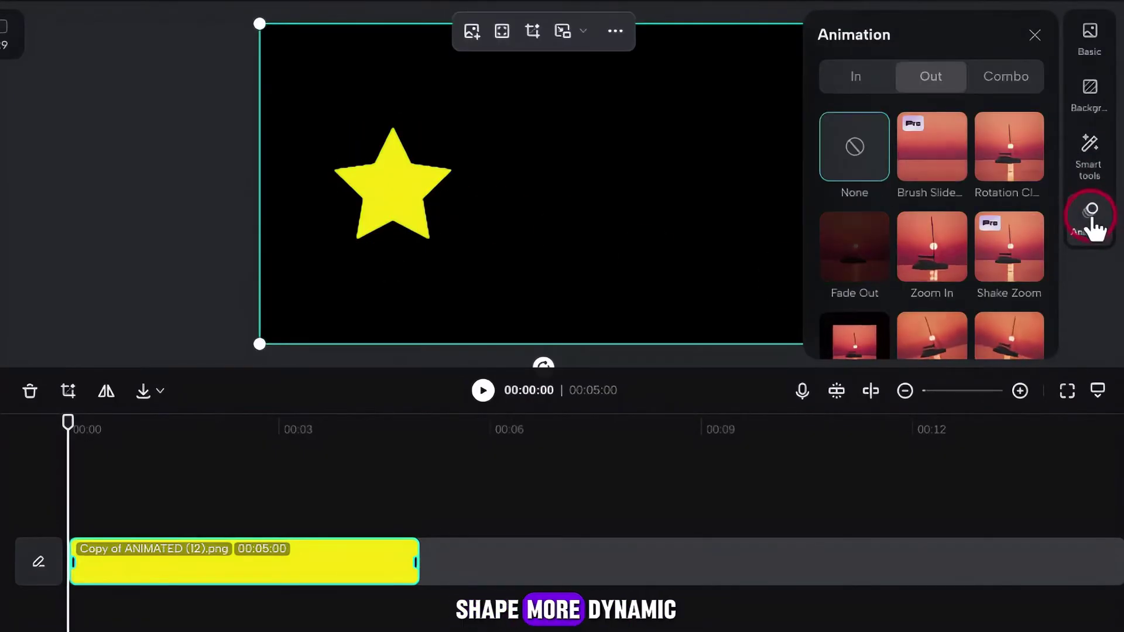
{"action": "left_click", "coordinate": [855, 76]}
{"action": "scroll", "coordinate": [935, 202], "scroll_direction": "down", "scroll_amount": 5}
{"action": "scroll", "coordinate": [934, 202], "scroll_direction": "down", "scroll_amount": 5}
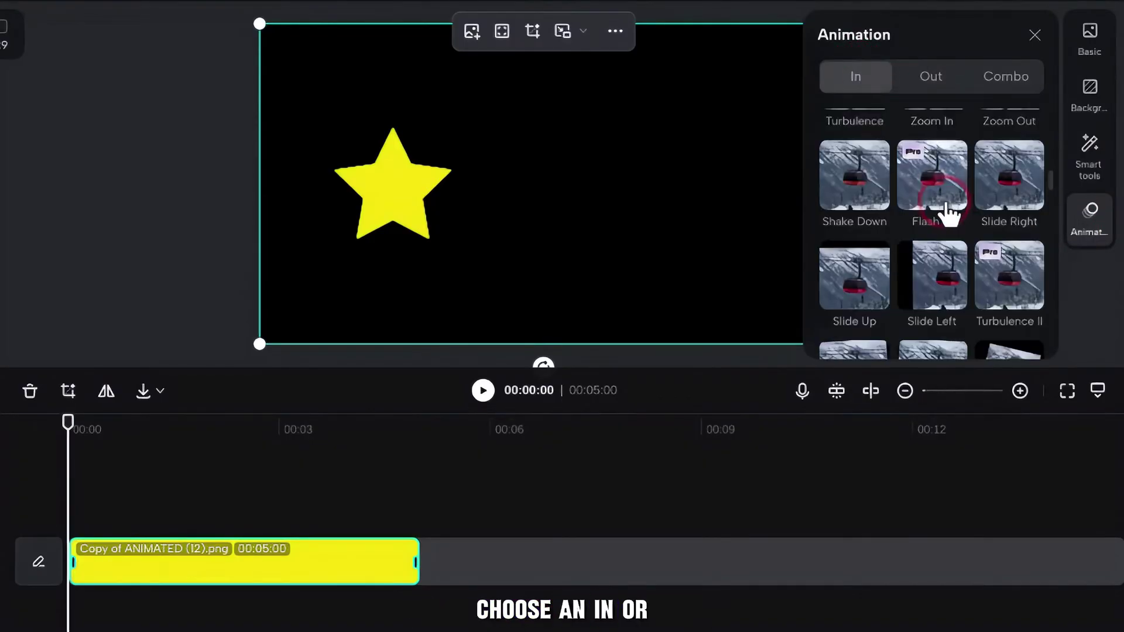
{"action": "scroll", "coordinate": [940, 211], "scroll_direction": "down", "scroll_amount": 2}
{"action": "scroll", "coordinate": [926, 210], "scroll_direction": "down", "scroll_amount": 1}
{"action": "scroll", "coordinate": [926, 218], "scroll_direction": "up", "scroll_amount": 1}
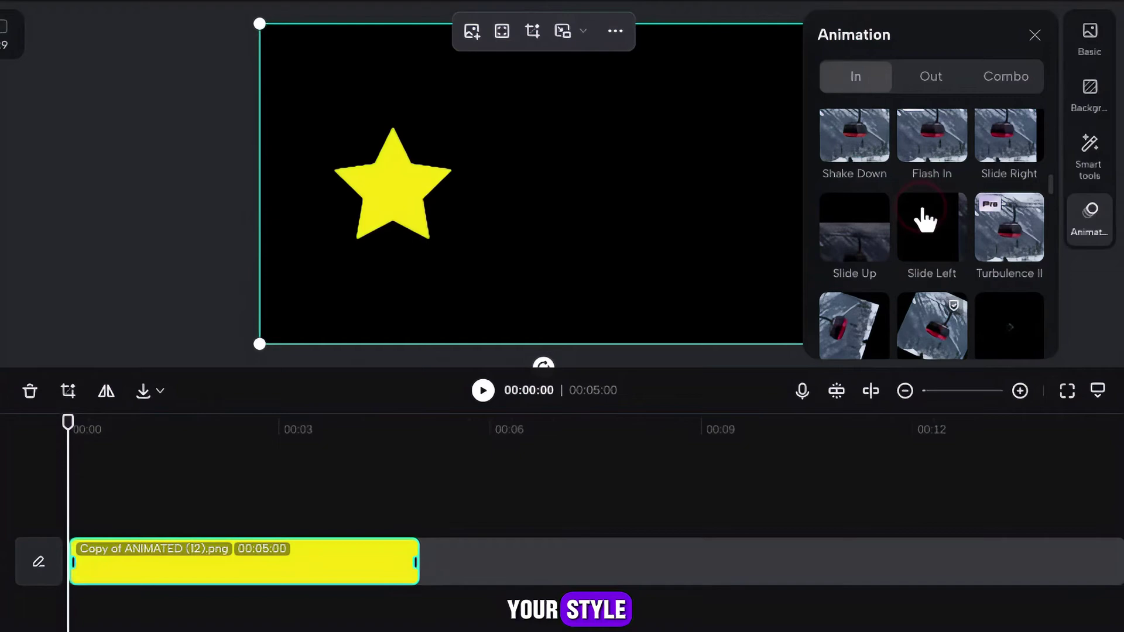
{"action": "left_click", "coordinate": [926, 224]}
{"action": "scroll", "coordinate": [1010, 194], "scroll_direction": "up", "scroll_amount": 1}
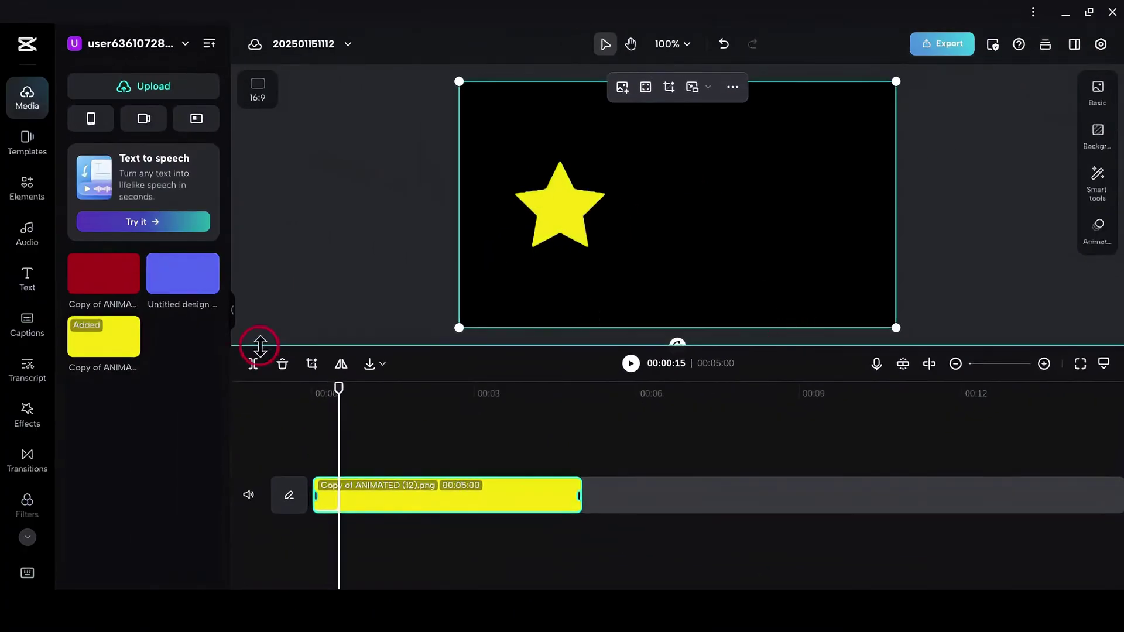
- Add the blue image above the star, trim it, and mask it into a rectangle
{"action": "left_click_drag", "start_coordinate": [183, 274], "coordinate": [351, 470]}
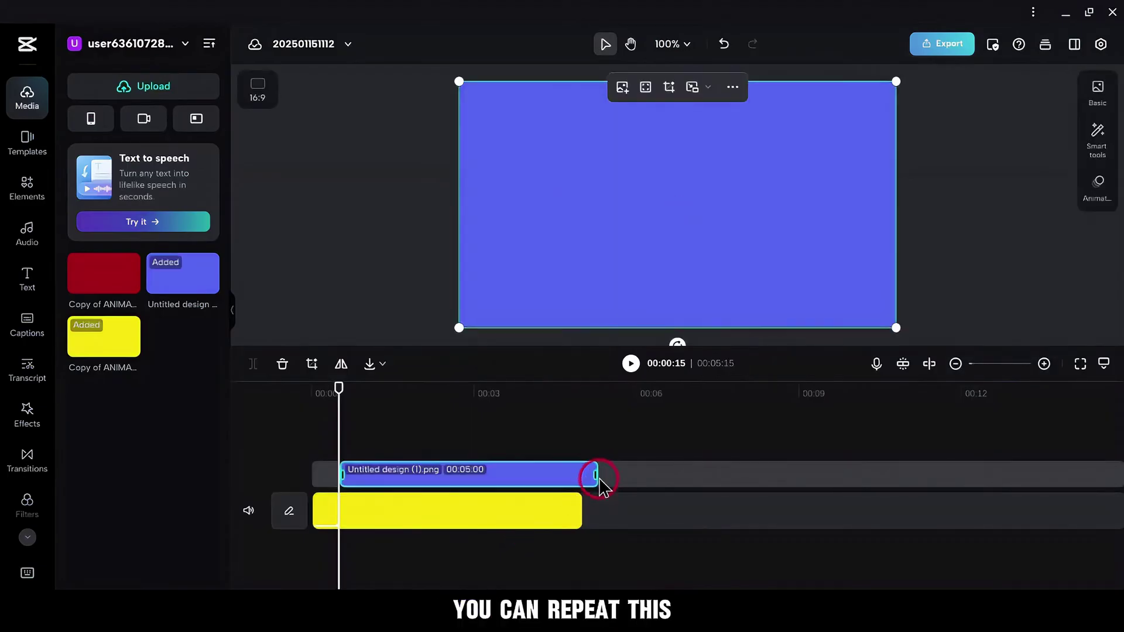
{"action": "left_click_drag", "start_coordinate": [597, 478], "coordinate": [579, 479]}
{"action": "left_click", "coordinate": [1097, 92]}
{"action": "left_click", "coordinate": [931, 154]}
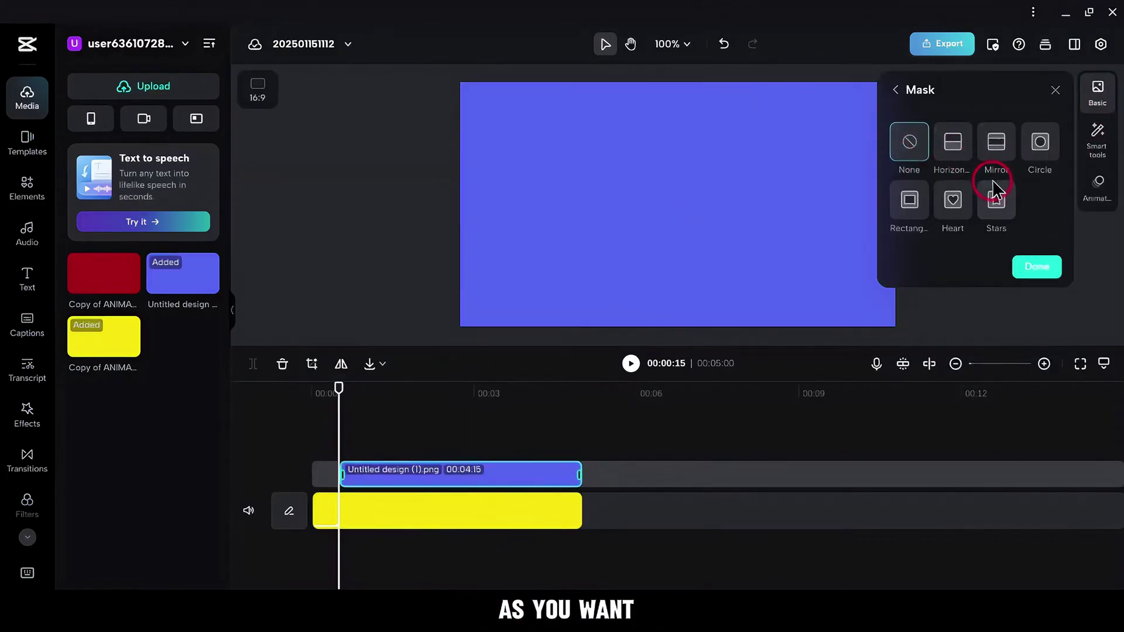
{"action": "left_click", "coordinate": [909, 200]}
{"action": "left_click_drag", "start_coordinate": [614, 210], "coordinate": [677, 211]}
{"action": "mouse_move", "coordinate": [677, 145]}
{"action": "left_mouse_down"}
{"action": "mouse_move", "coordinate": [676, 170]}
{"action": "mouse_move", "coordinate": [711, 216]}
{"action": "left_mouse_up"}
{"action": "left_click", "coordinate": [1037, 319]}
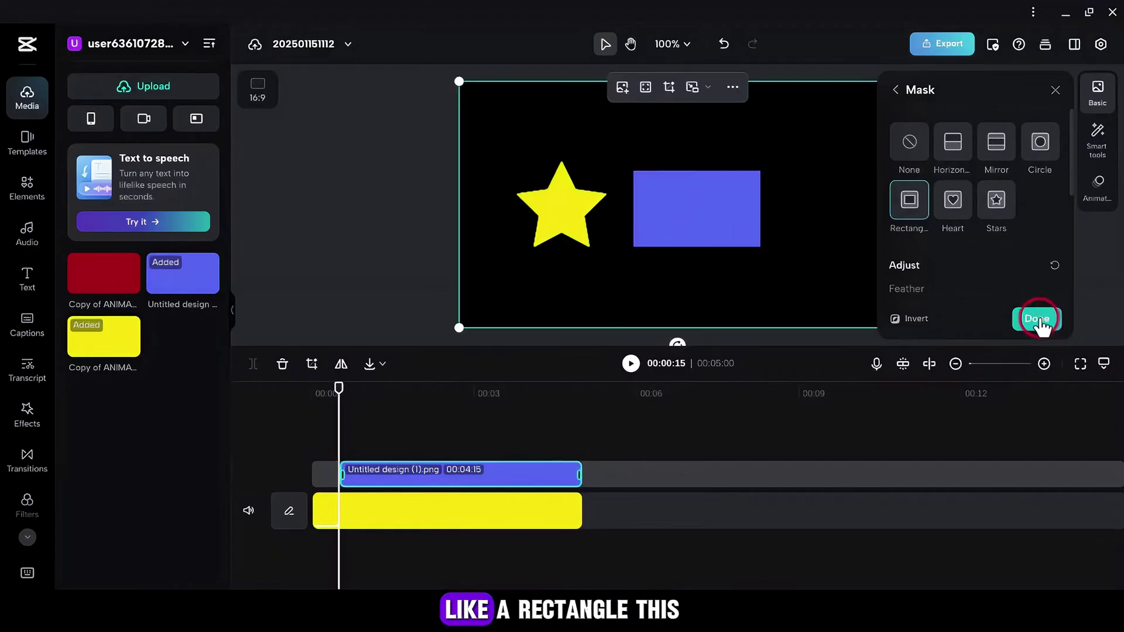
- Give the blue rectangle a Slide Right entrance animation
{"action": "left_click", "coordinate": [1098, 186]}
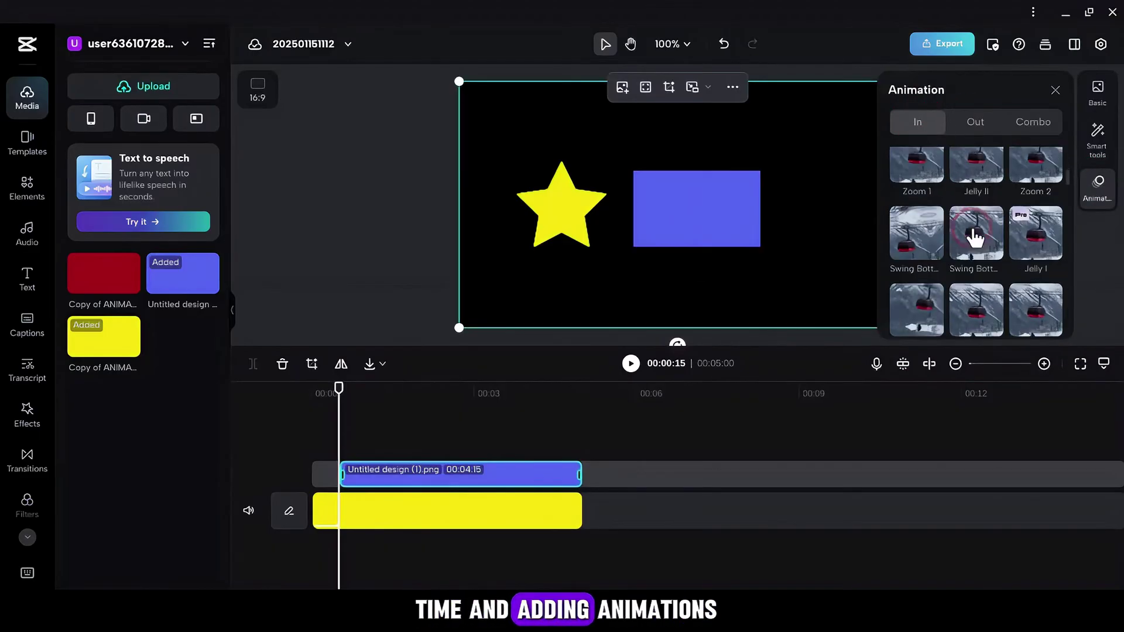
{"action": "scroll", "coordinate": [966, 222], "scroll_direction": "down", "scroll_amount": 5}
{"action": "left_click", "coordinate": [1034, 214]}
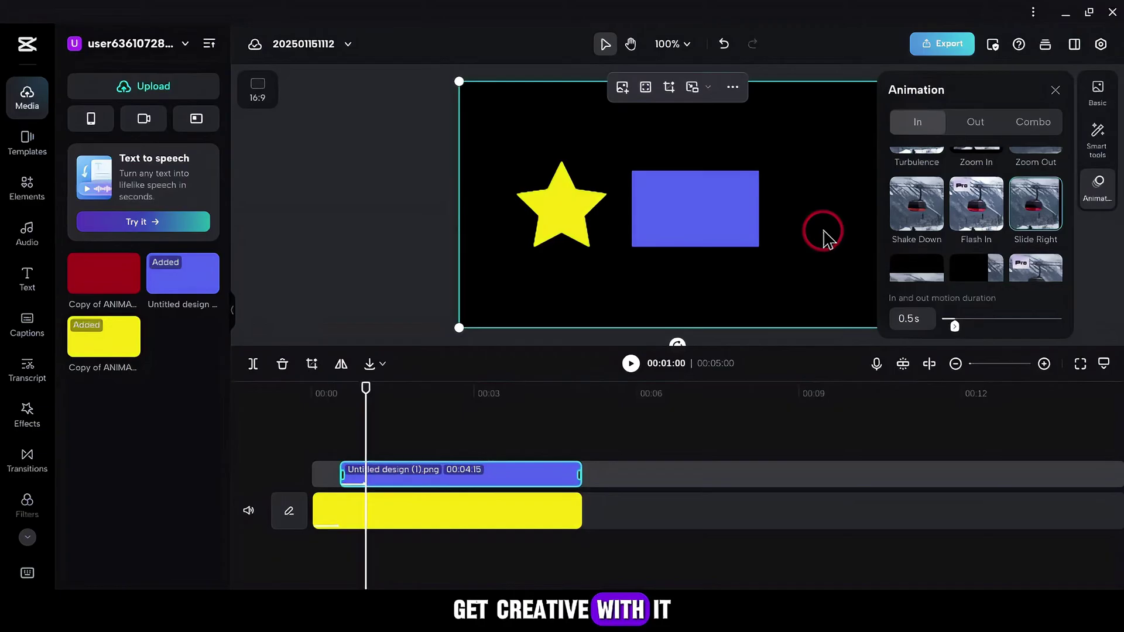
{"action": "left_click", "coordinate": [1054, 90]}
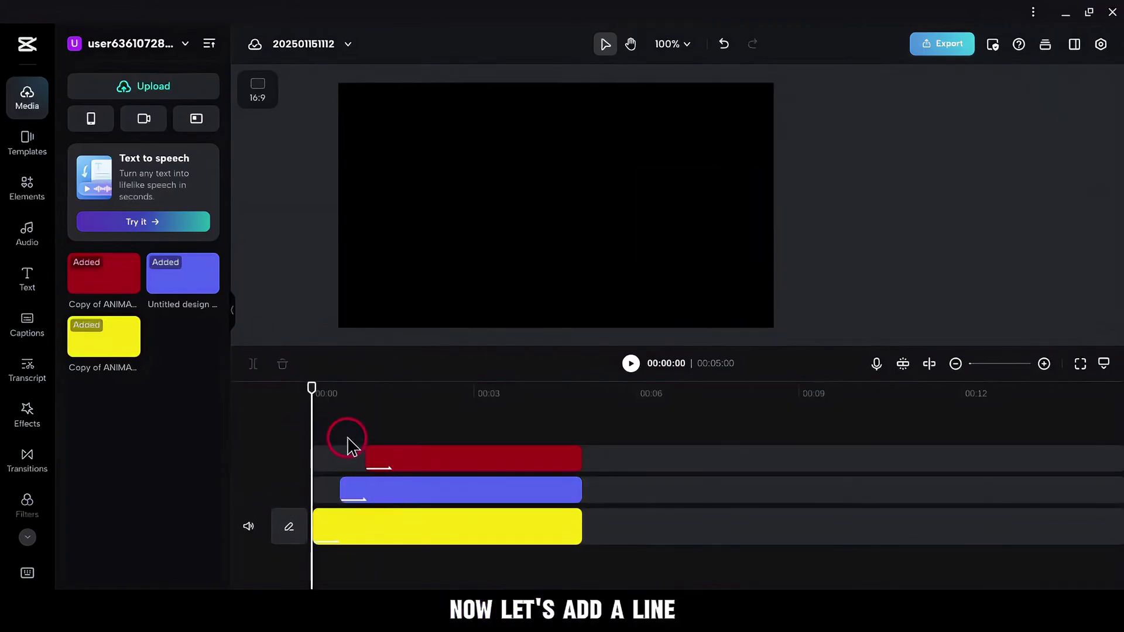
- Add a heading, clear its placeholder text, and turn on underline
{"action": "left_click", "coordinate": [27, 279]}
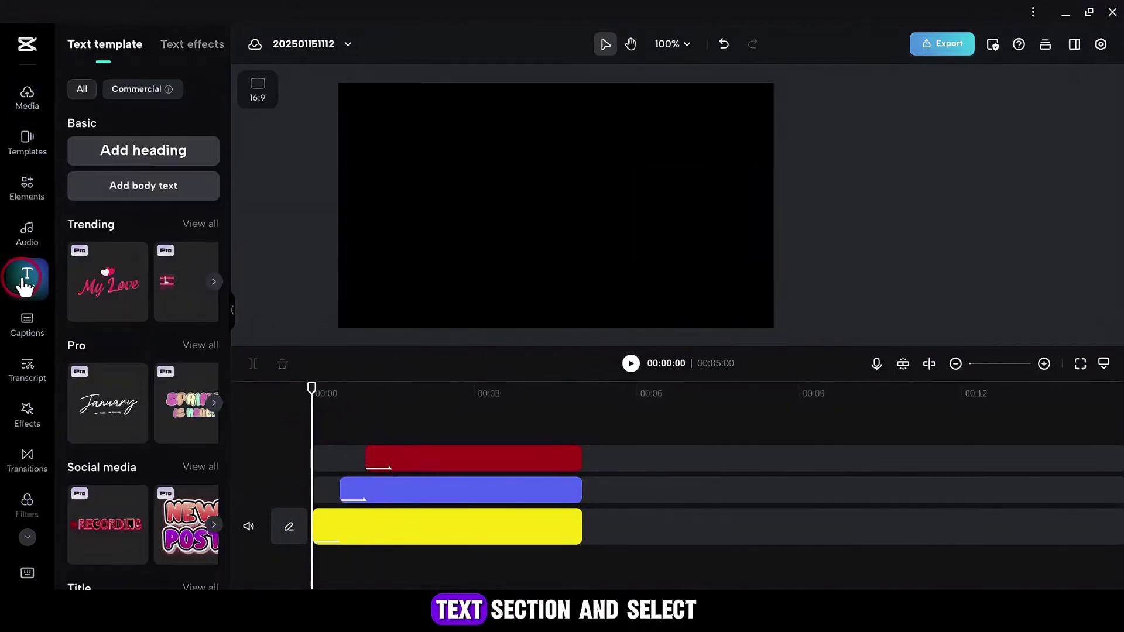
{"action": "left_click", "coordinate": [143, 150]}
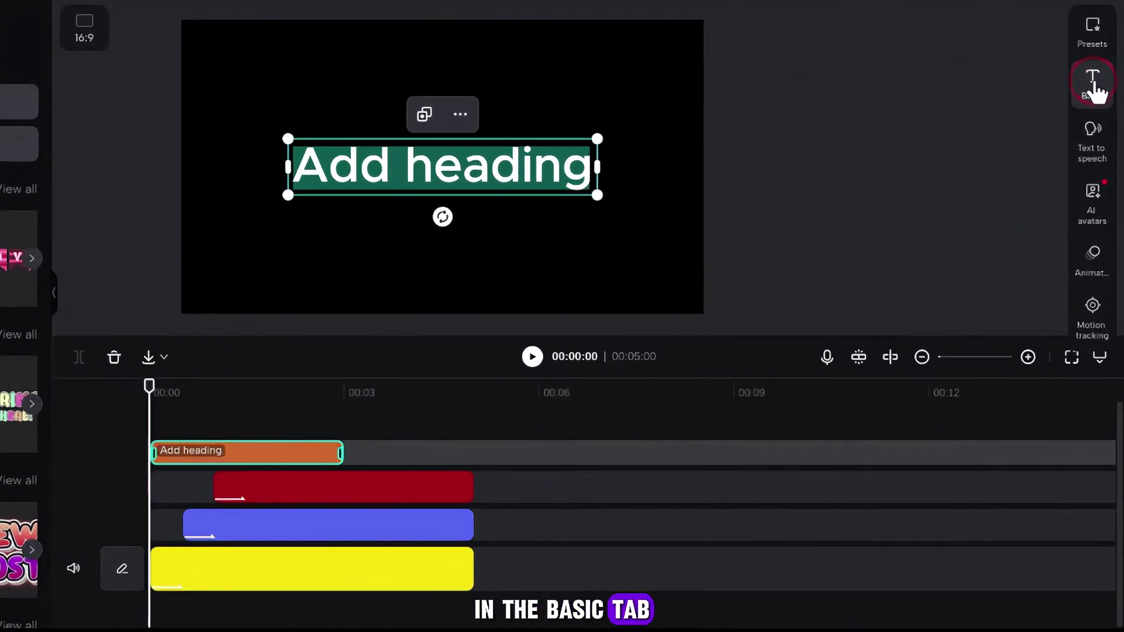
{"action": "left_click", "coordinate": [1095, 88]}
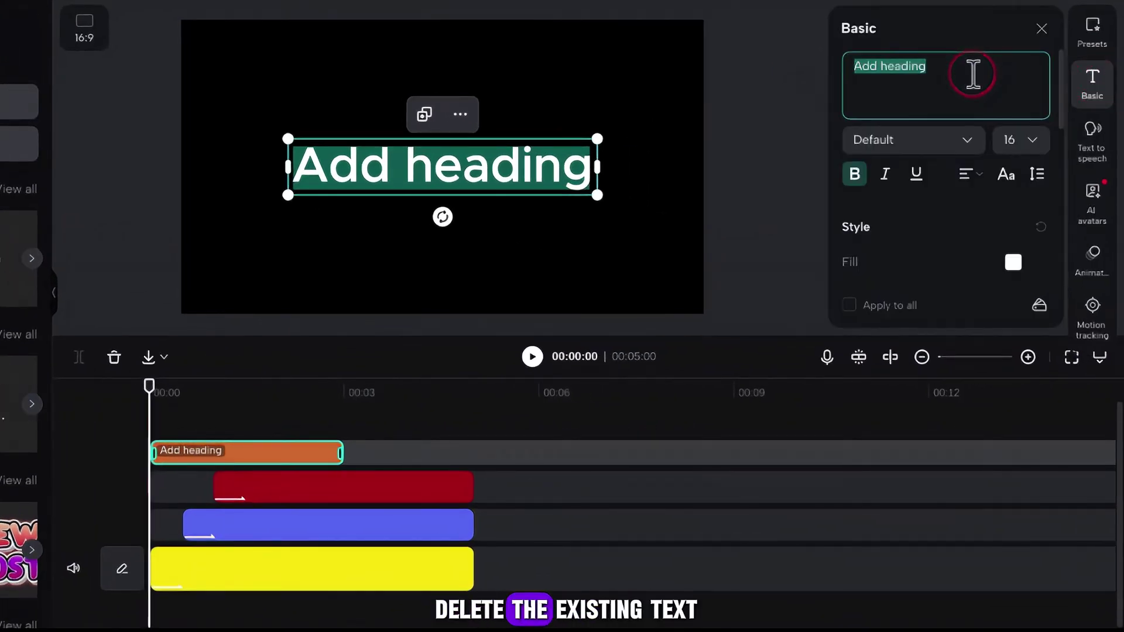
{"action": "key", "text": "BackSpace"}
{"action": "left_click", "coordinate": [910, 140]}
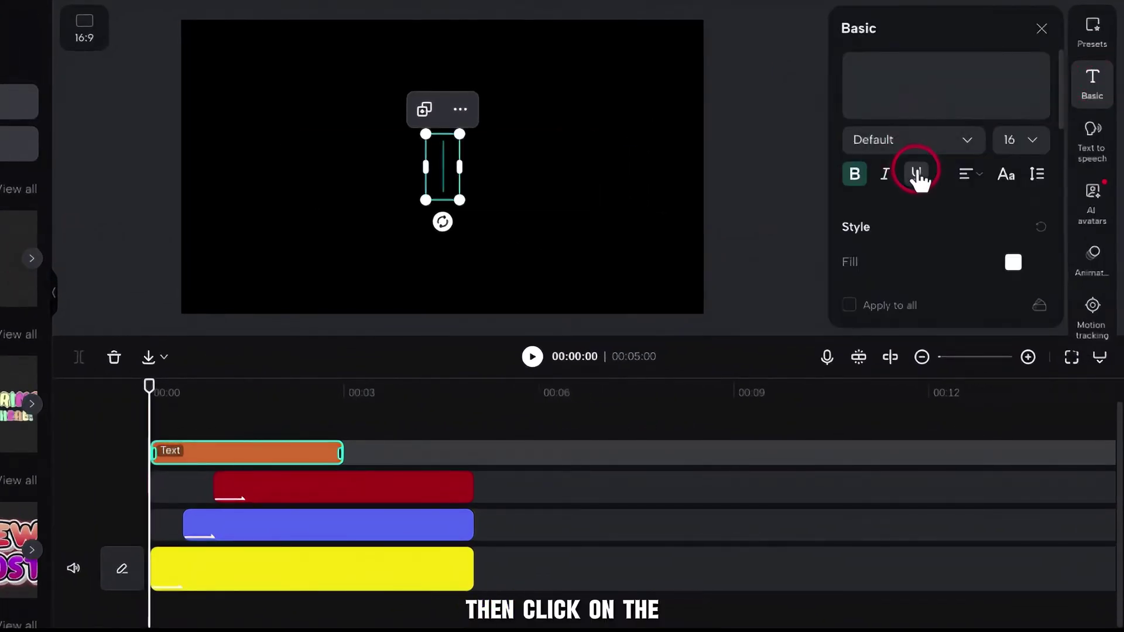
{"action": "left_click", "coordinate": [918, 176]}
{"action": "left_click", "coordinate": [924, 84]}
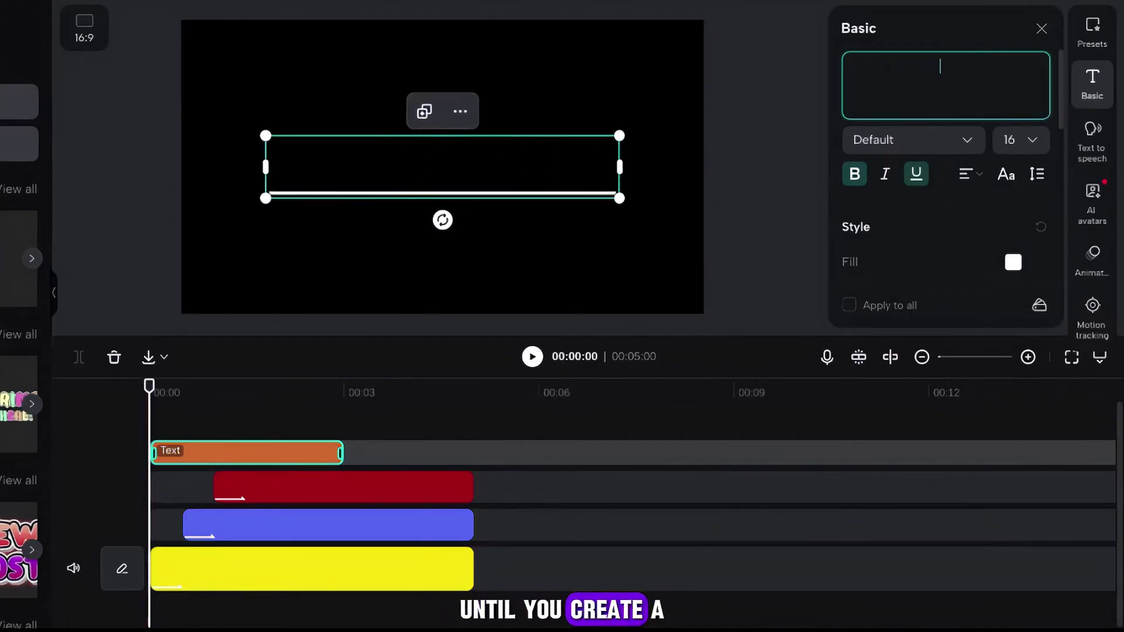
{"action": "scroll", "coordinate": [944, 211], "scroll_direction": "down", "scroll_amount": 5}
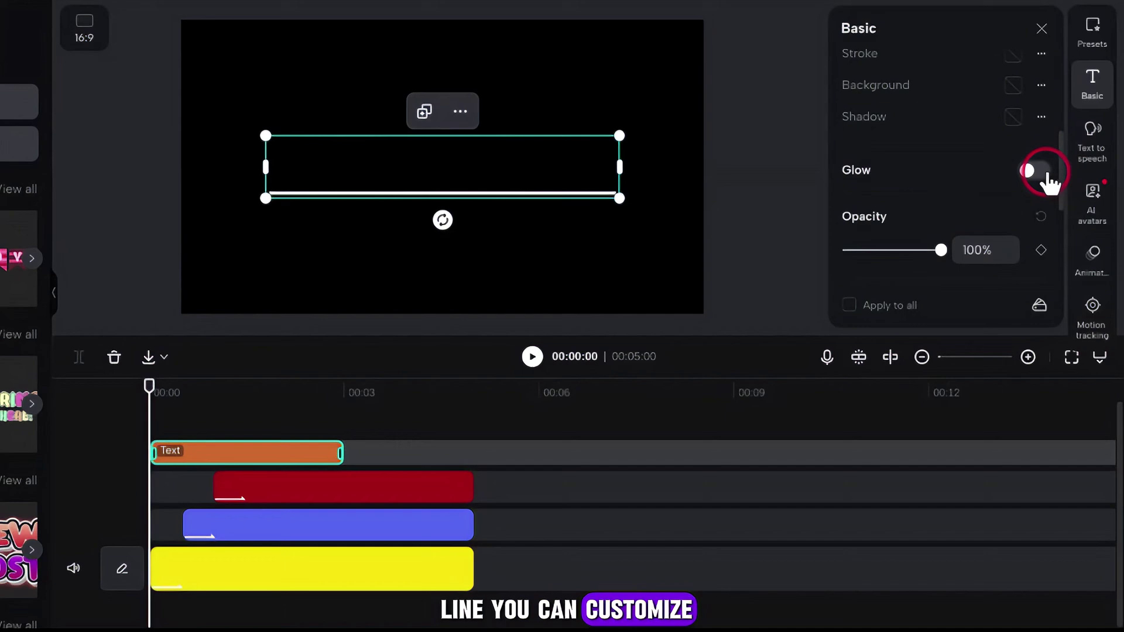
- Give the line the second Glow preset and an In entrance animation
{"action": "left_click", "coordinate": [1040, 171]}
{"action": "left_click", "coordinate": [945, 222]}
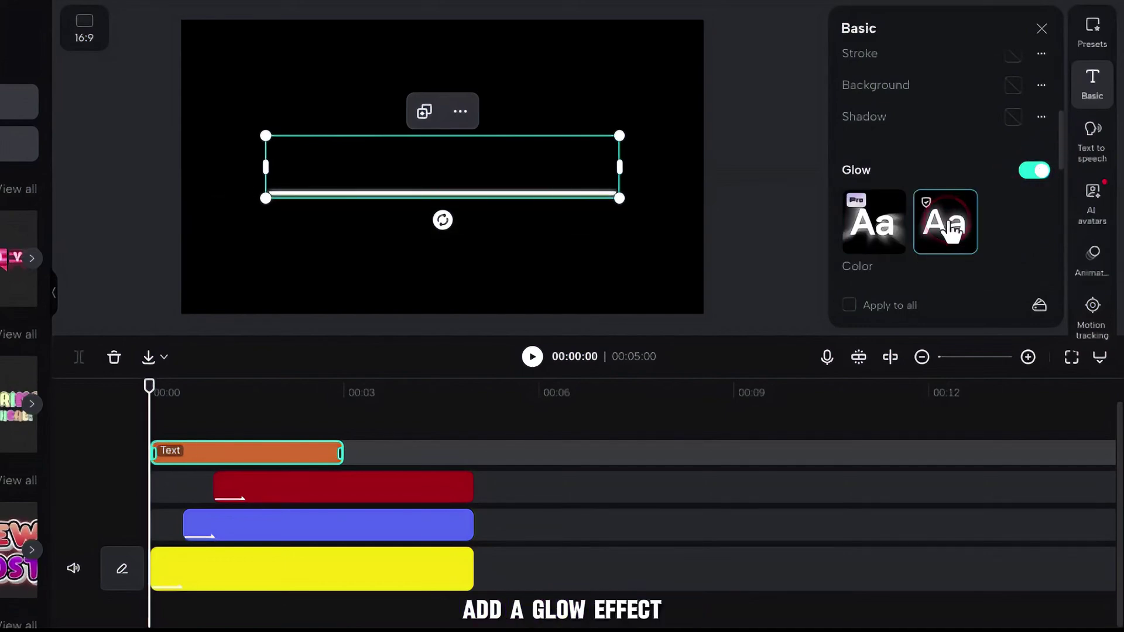
{"action": "scroll", "coordinate": [957, 218], "scroll_direction": "down", "scroll_amount": 1}
{"action": "left_click", "coordinate": [1092, 255]}
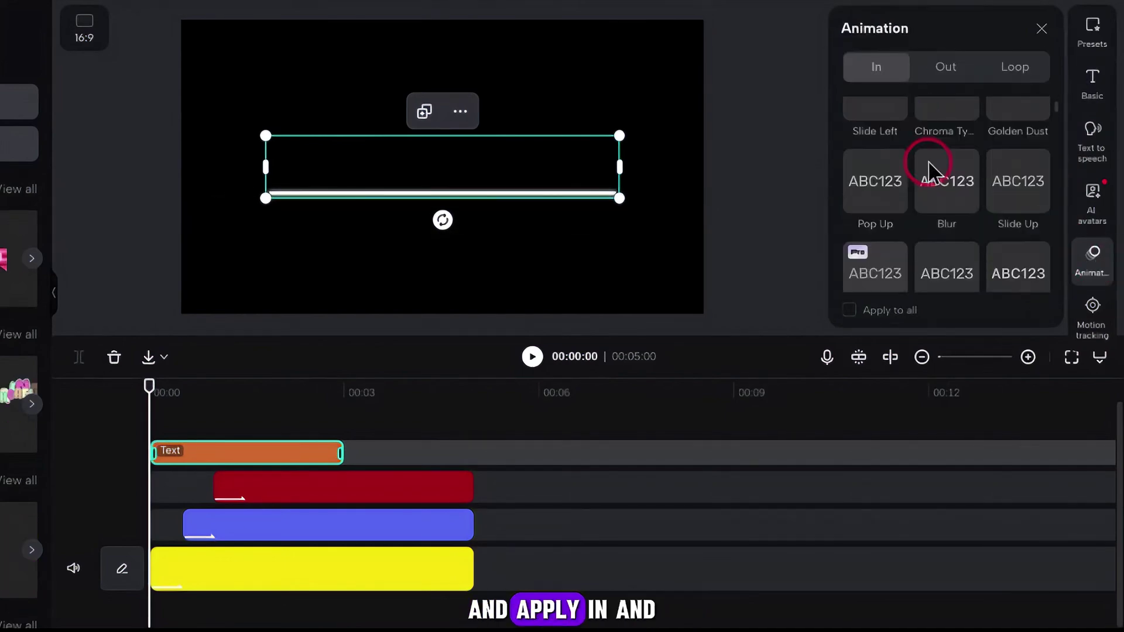
{"action": "scroll", "coordinate": [943, 176], "scroll_direction": "down", "scroll_amount": 5}
{"action": "left_click", "coordinate": [931, 154]}
{"action": "scroll", "coordinate": [944, 176], "scroll_direction": "down", "scroll_amount": 2}
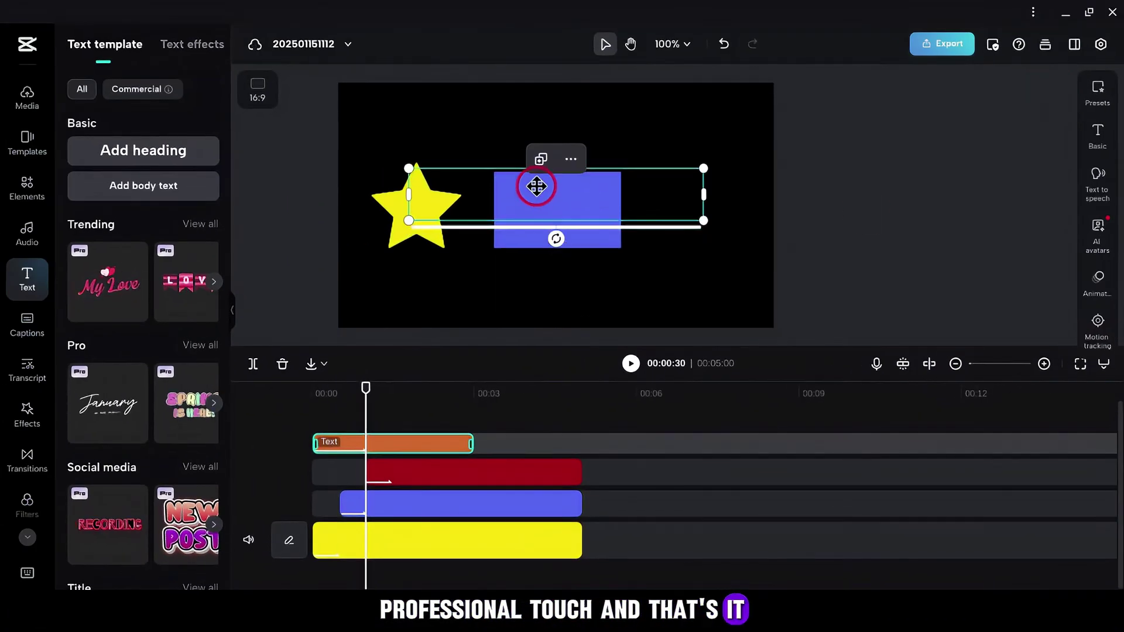
- Move the white line to the canvas top and extend its timeline clip
{"action": "left_click_drag", "start_coordinate": [529, 205], "coordinate": [538, 116]}
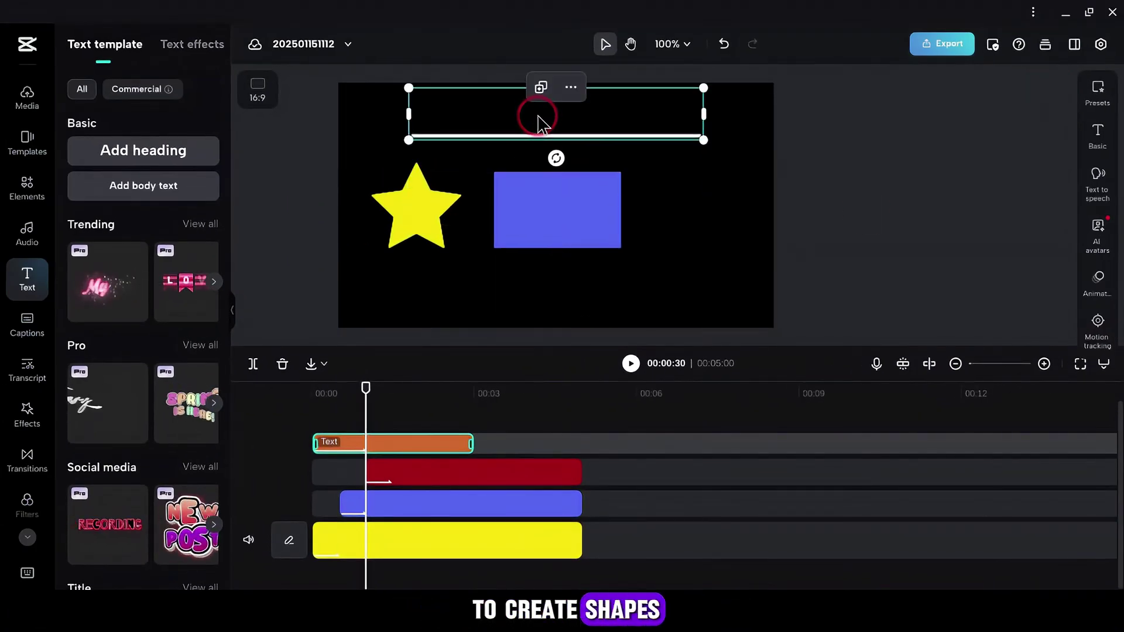
{"action": "left_click_drag", "start_coordinate": [474, 441], "coordinate": [507, 446]}
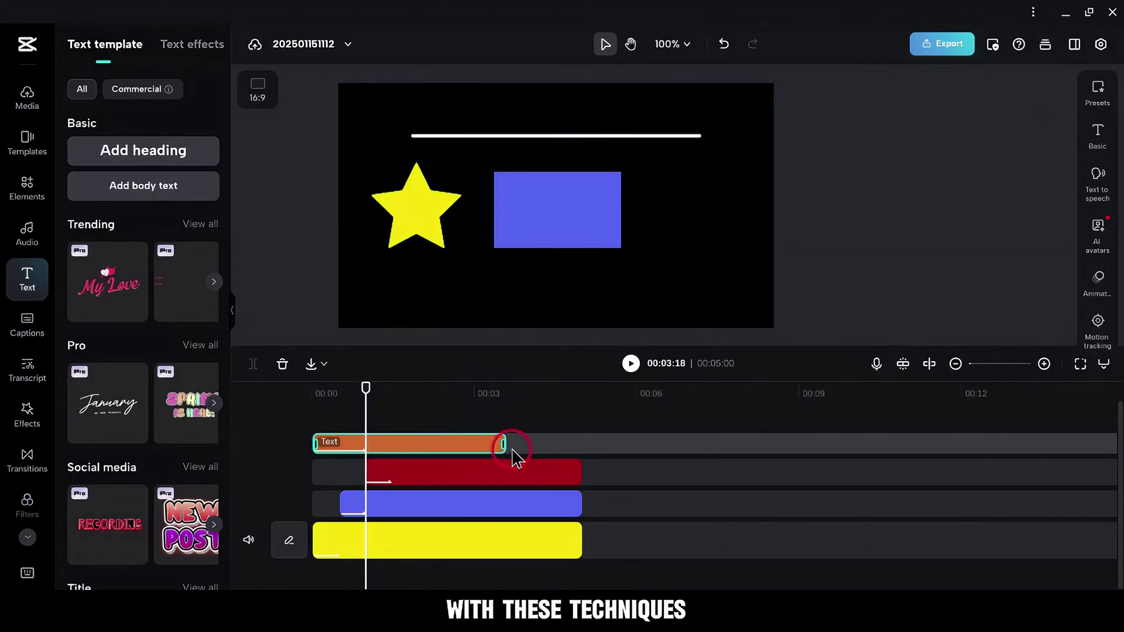